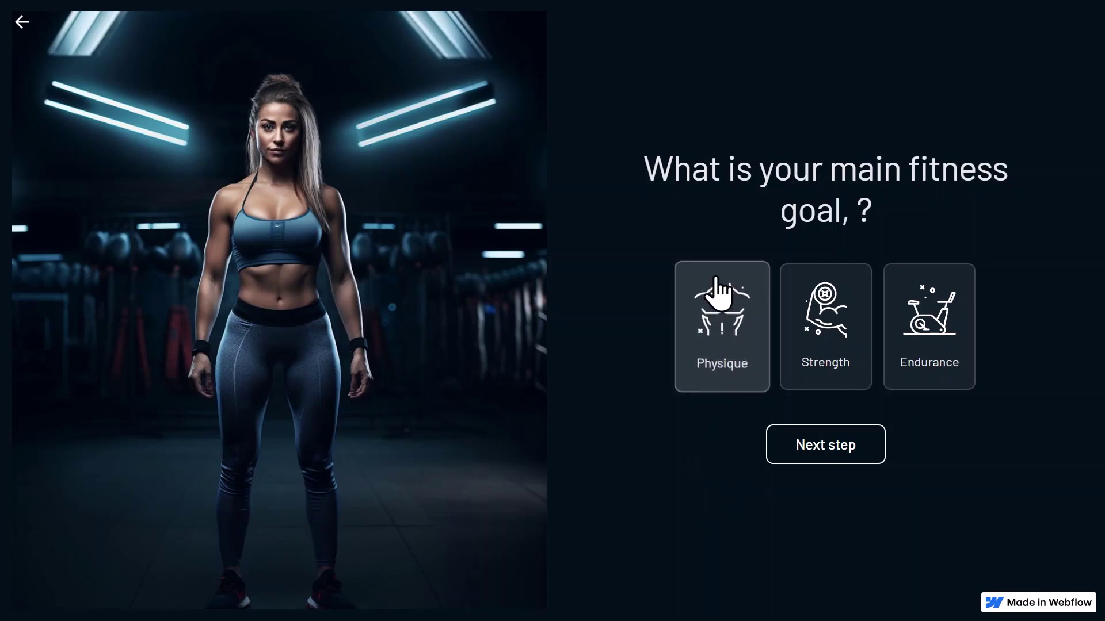
Choose Endurance on the published form, and clear the publish options and Inputflow window away from the fitness question in the designer.
left_click(953, 358)
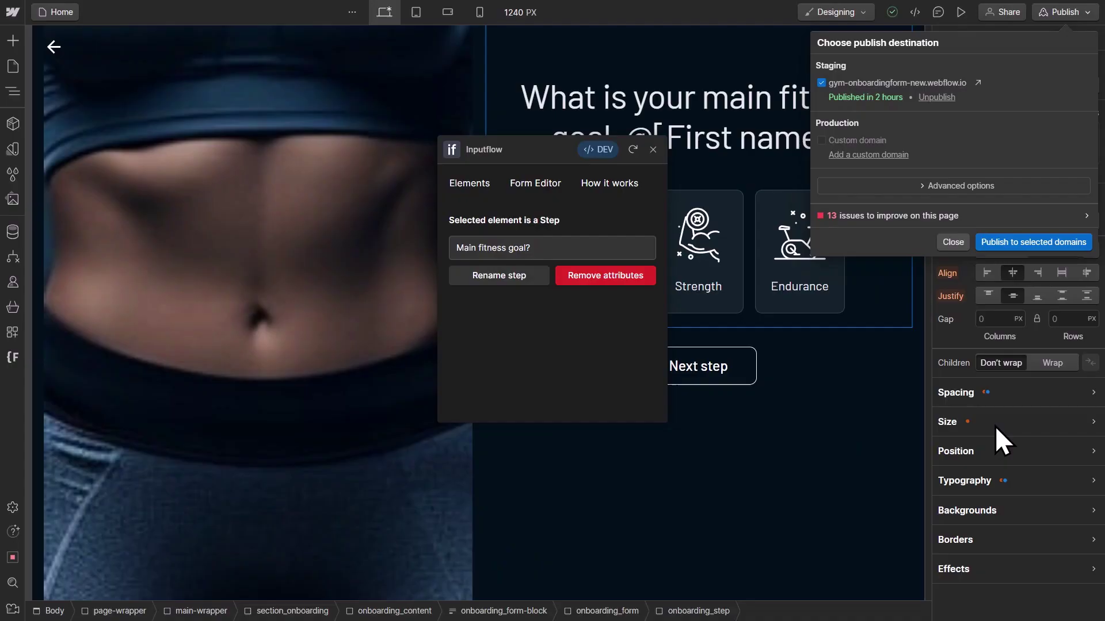
left_click(972, 281)
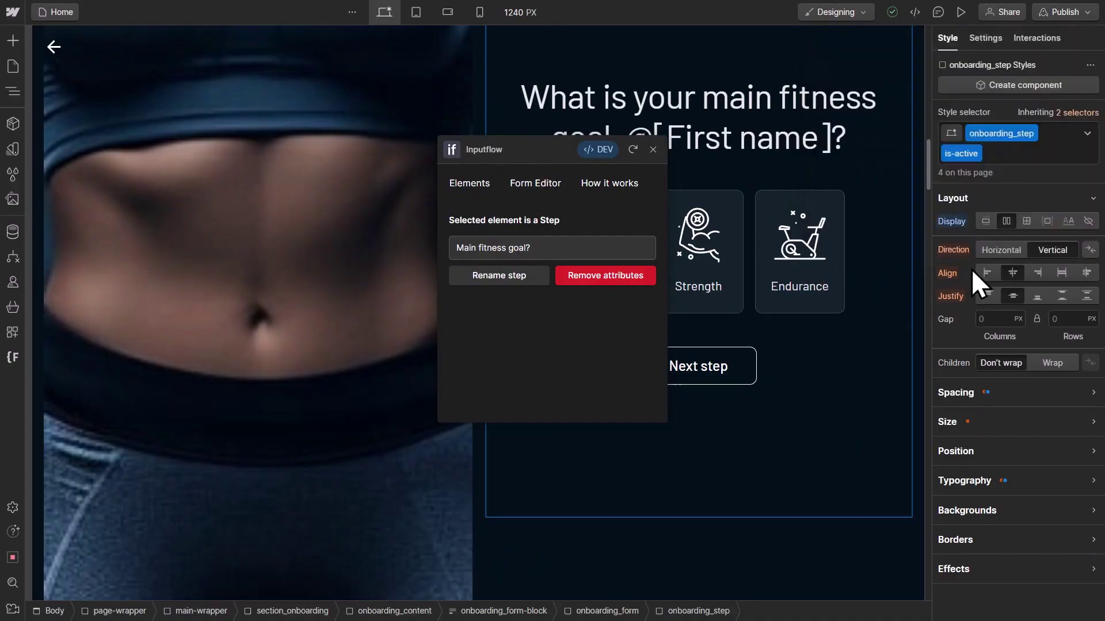
left_click_drag(558, 147, 263, 164)
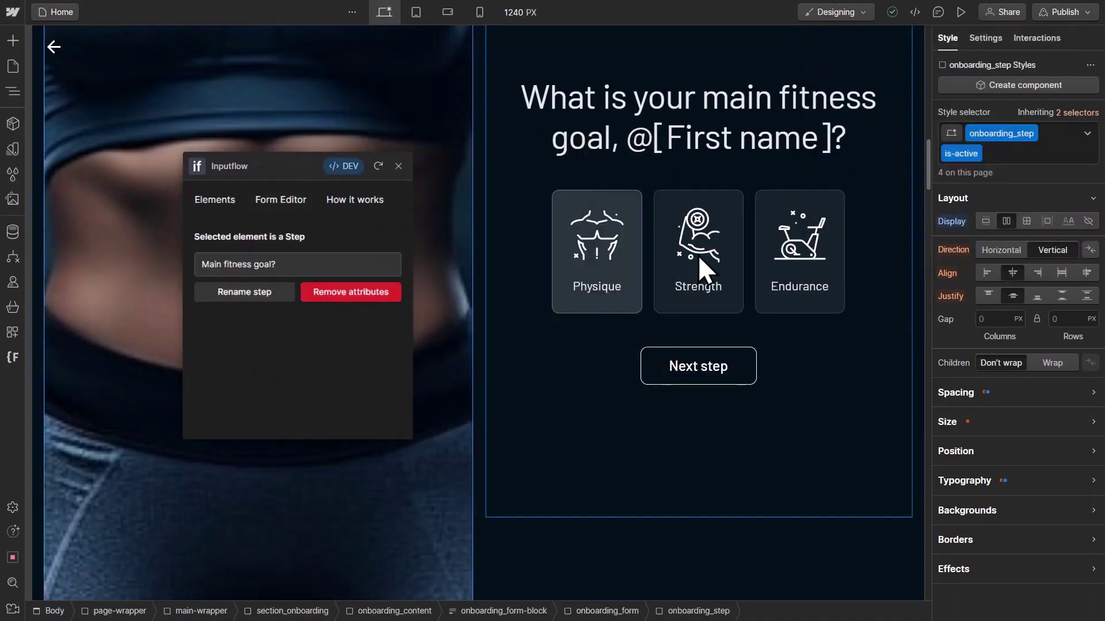
Select the Strength card and expand its nested elements in the page structure.
left_click(662, 209)
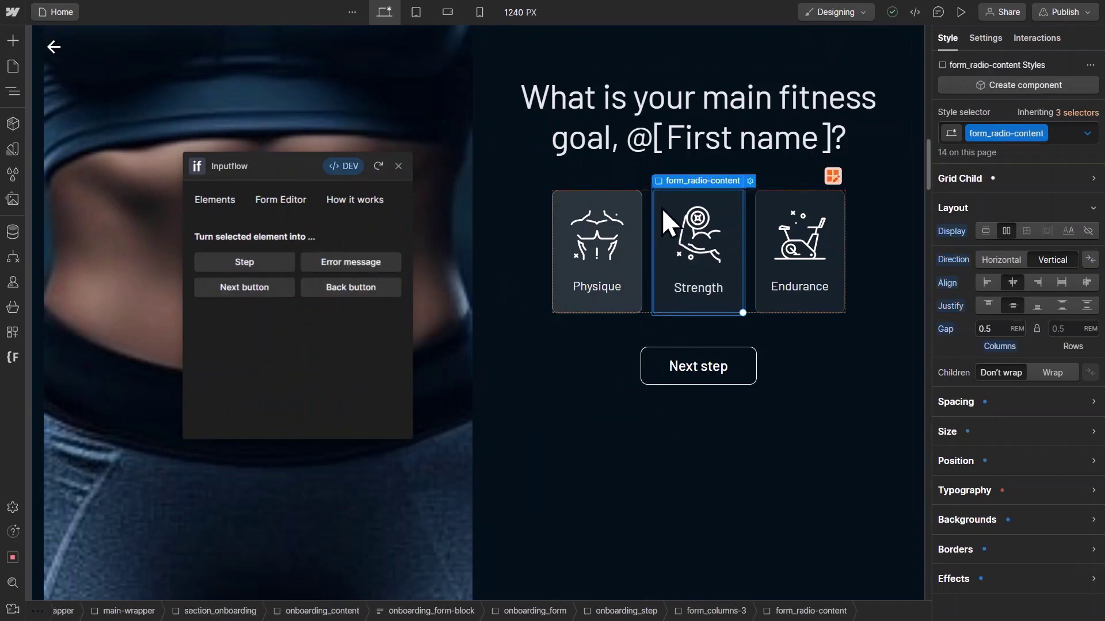
key("z")
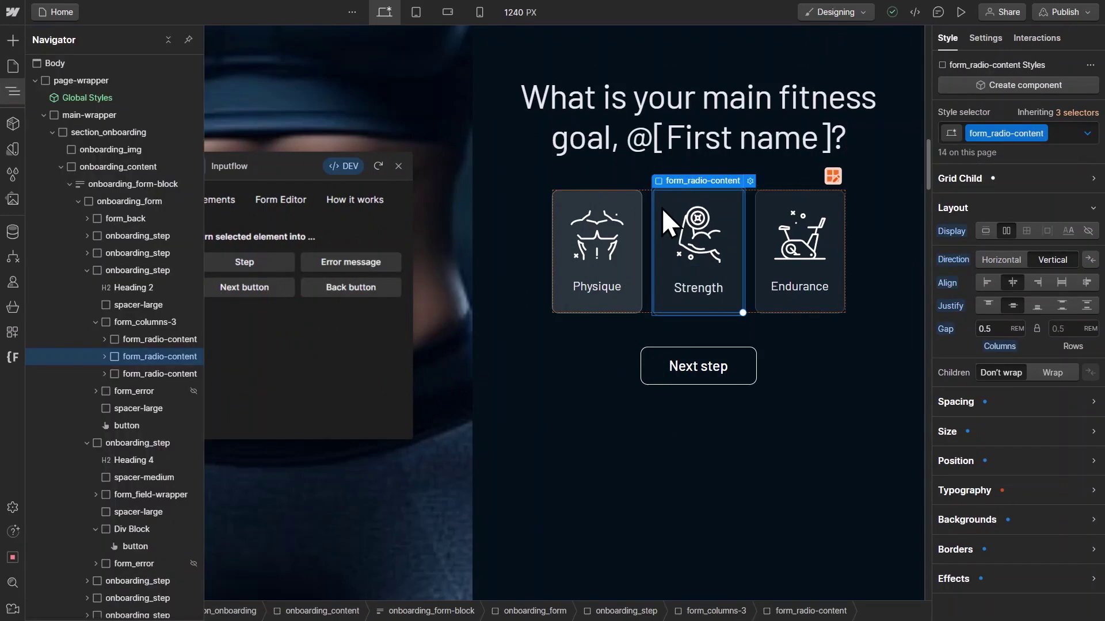
left_click(101, 357)
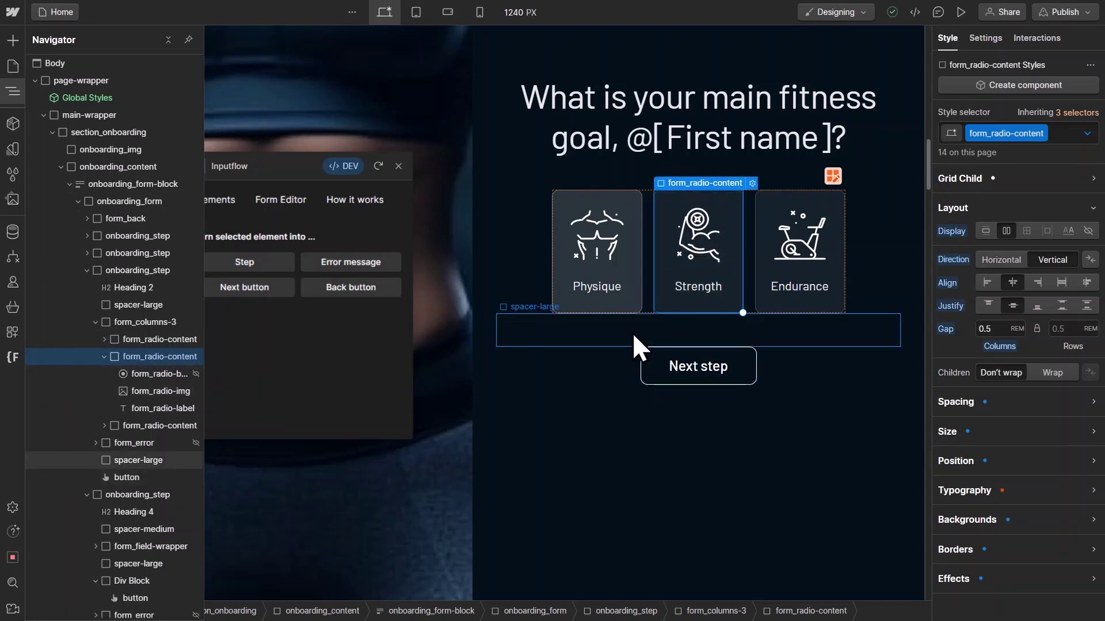
Add a Radio Button element inside the form_columns-3 grid and expand its nested elements in the page structure.
key("ctrl+Up")
key("ctrl+k")
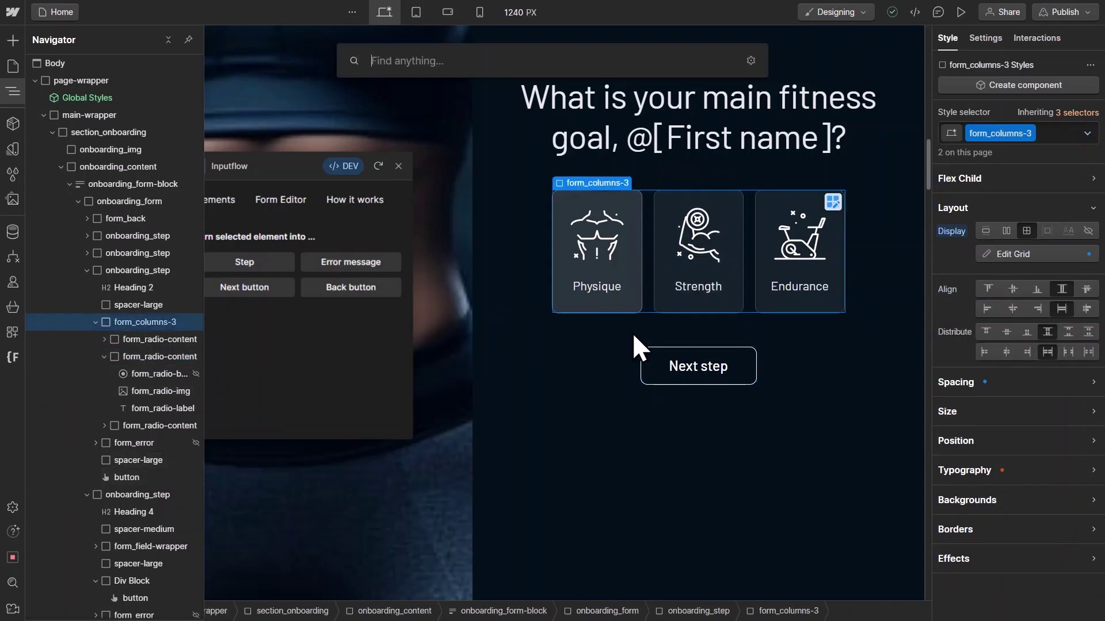
type("rad")
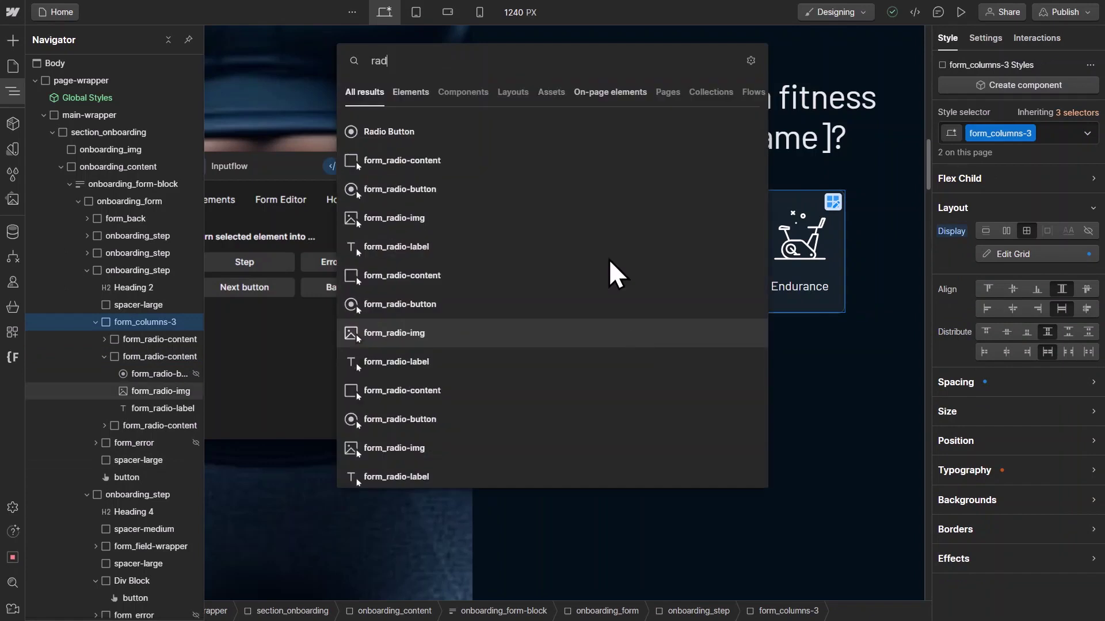
left_click(440, 130)
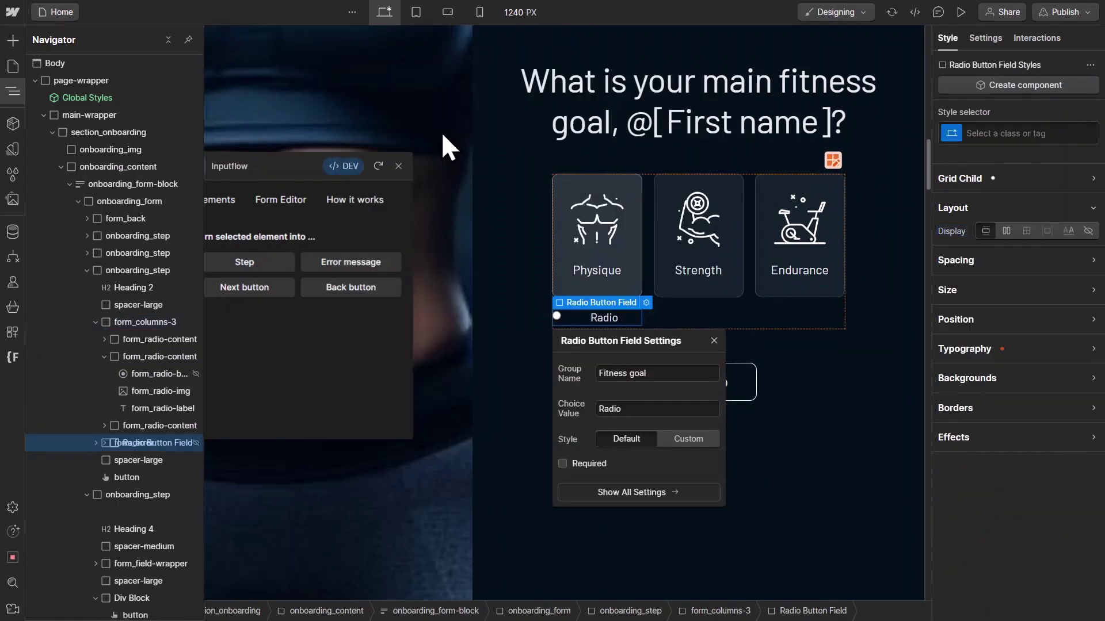
left_click(104, 442)
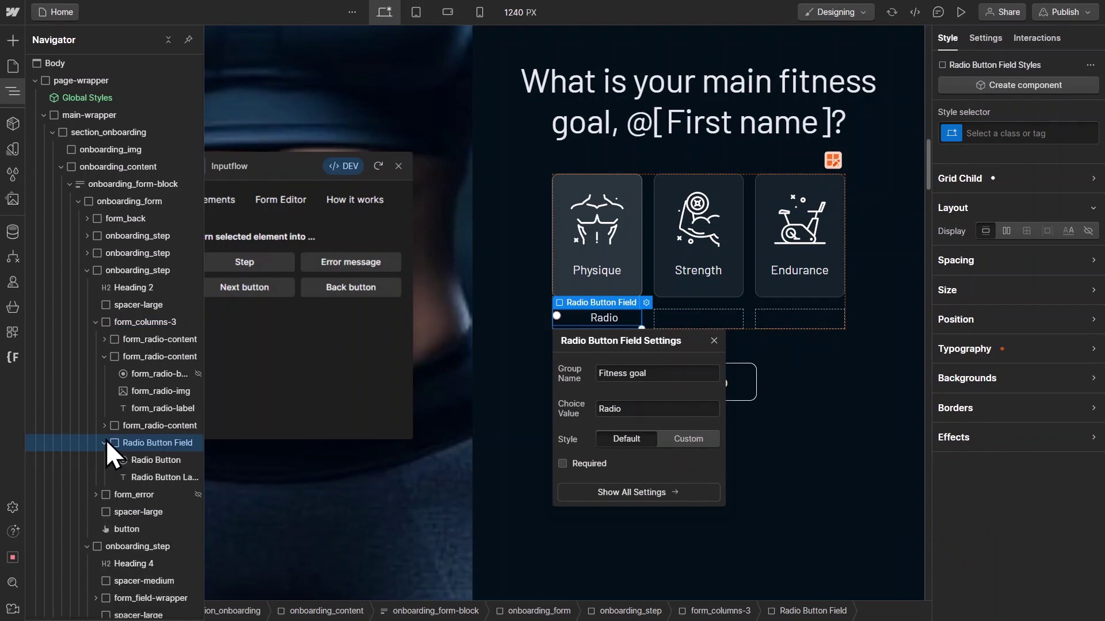
Compare the Strength card's label with the new radio field's parts, and delete the radio field from the grid.
left_click(705, 271)
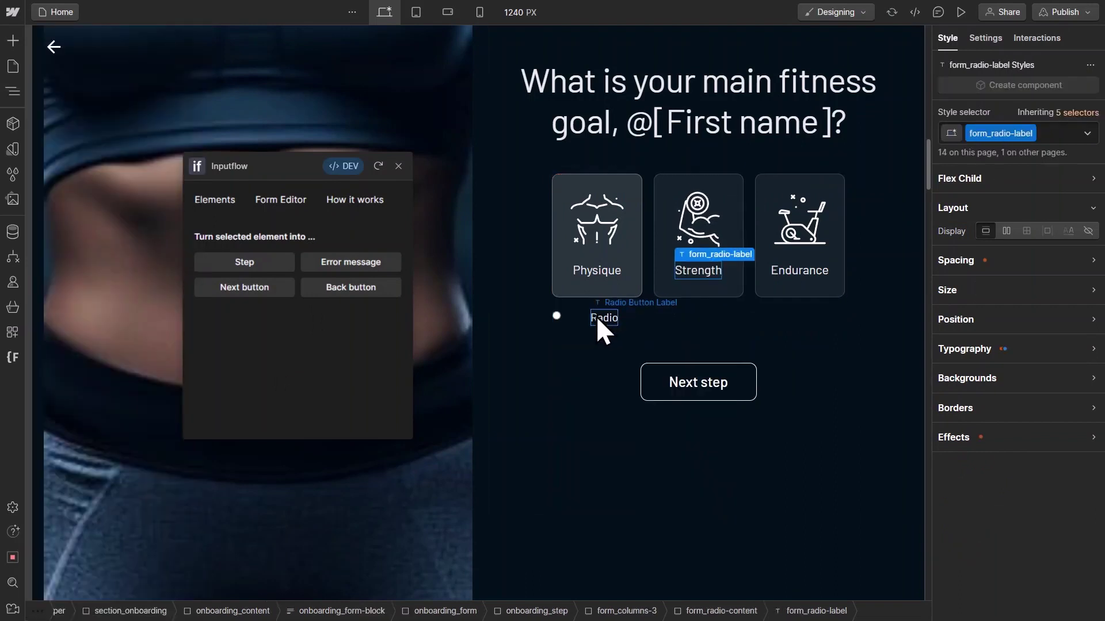
left_click(596, 316)
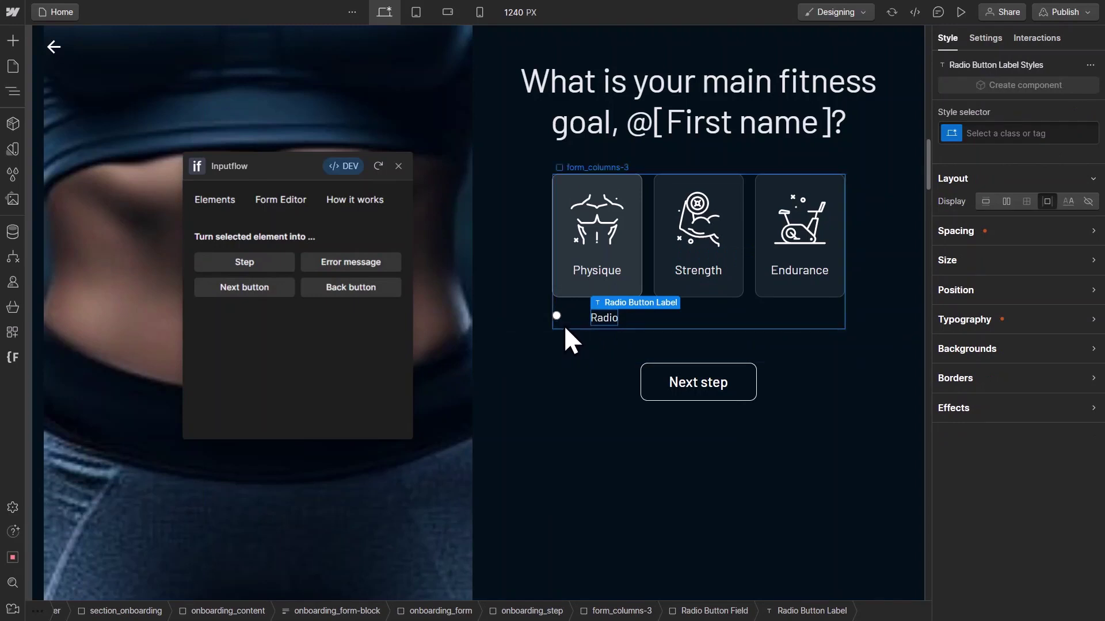
left_click(557, 317)
left_click(619, 326)
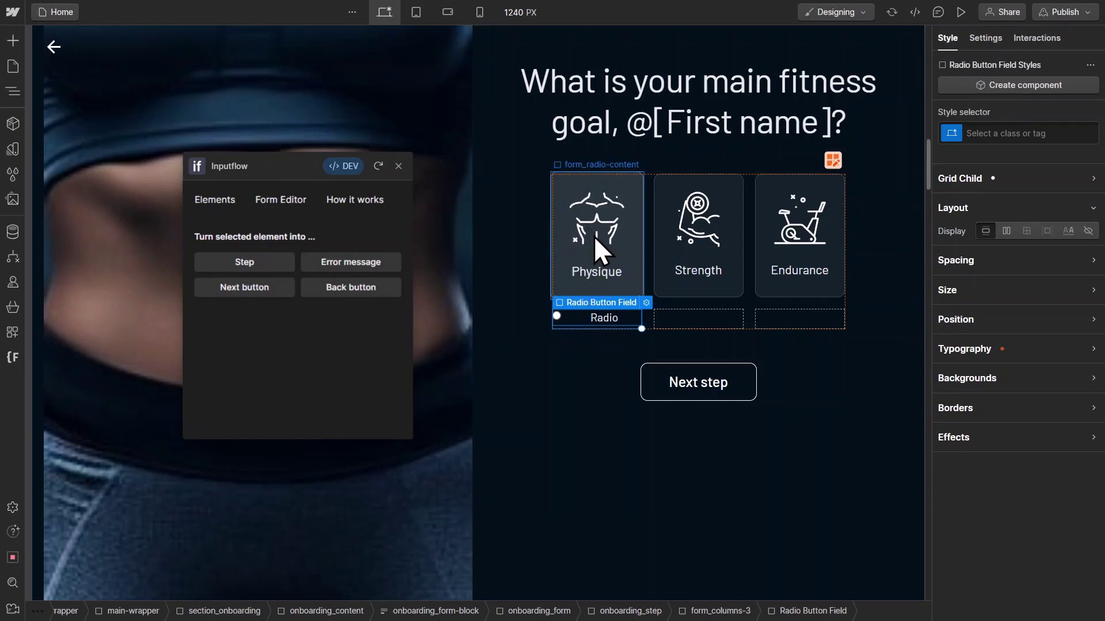
key("Delete")
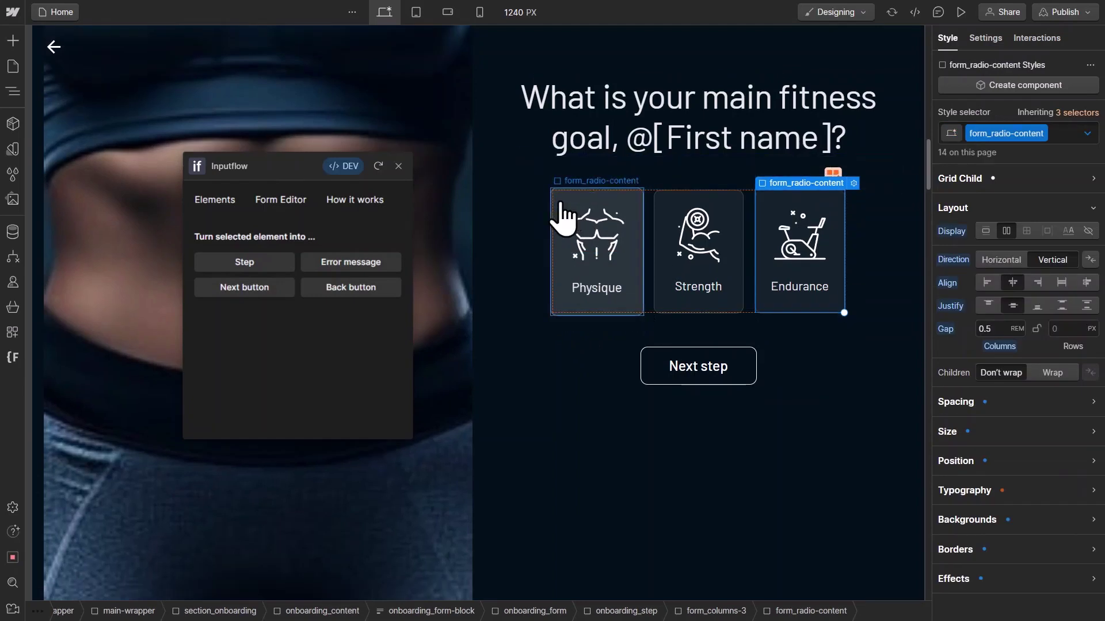
Remove the is-active combo class from the Physique card's form_radio-content element and apply it again.
left_click(563, 207)
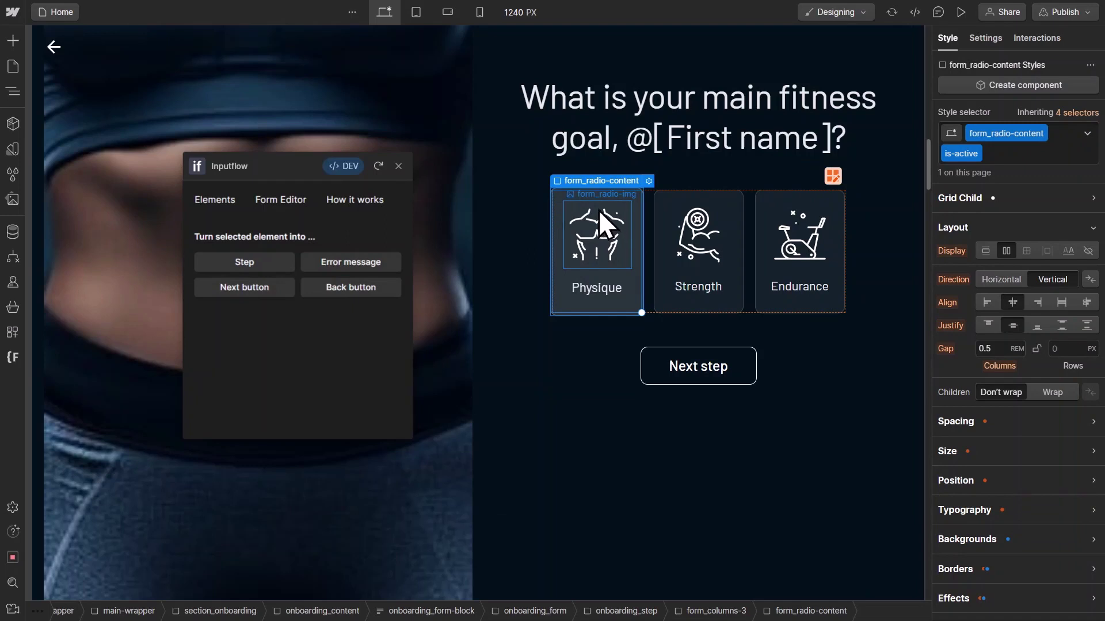
left_click(596, 284)
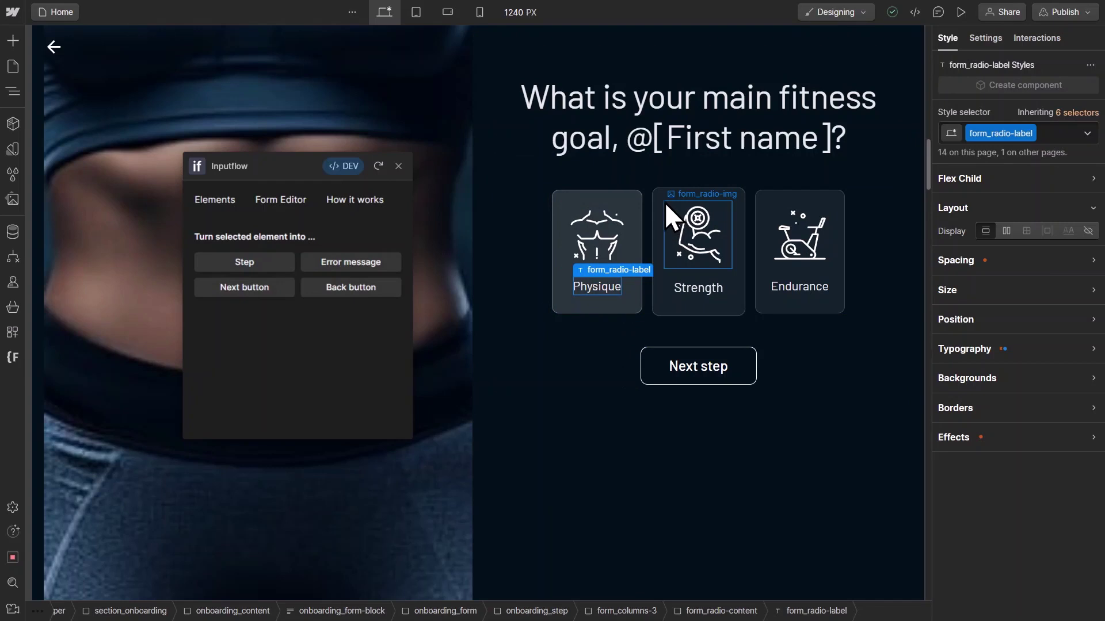
left_click(619, 210)
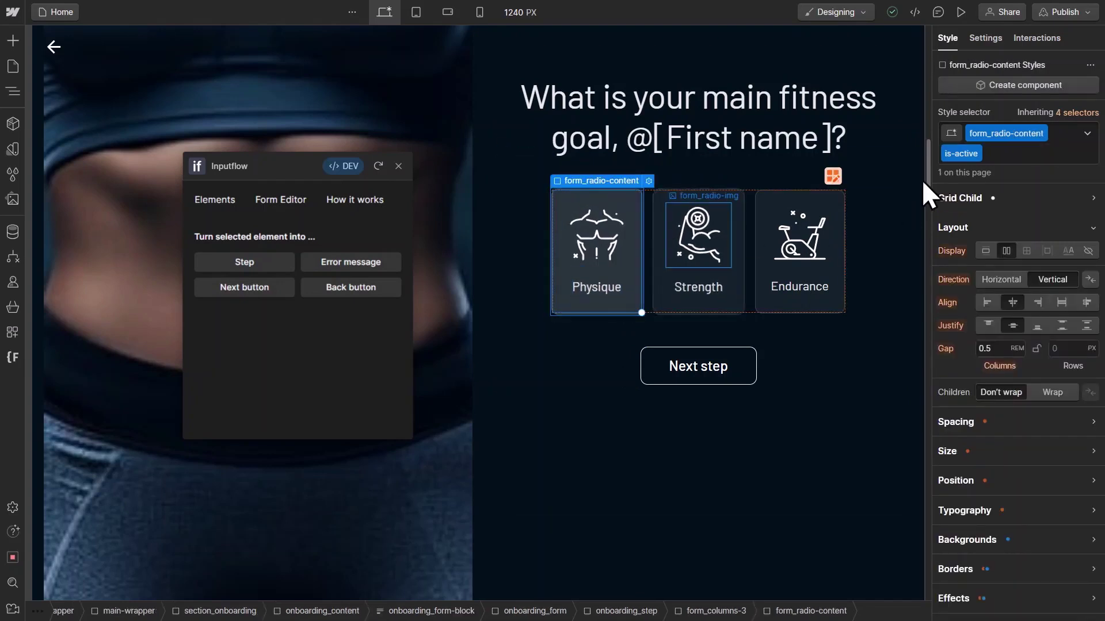
left_click(1013, 154)
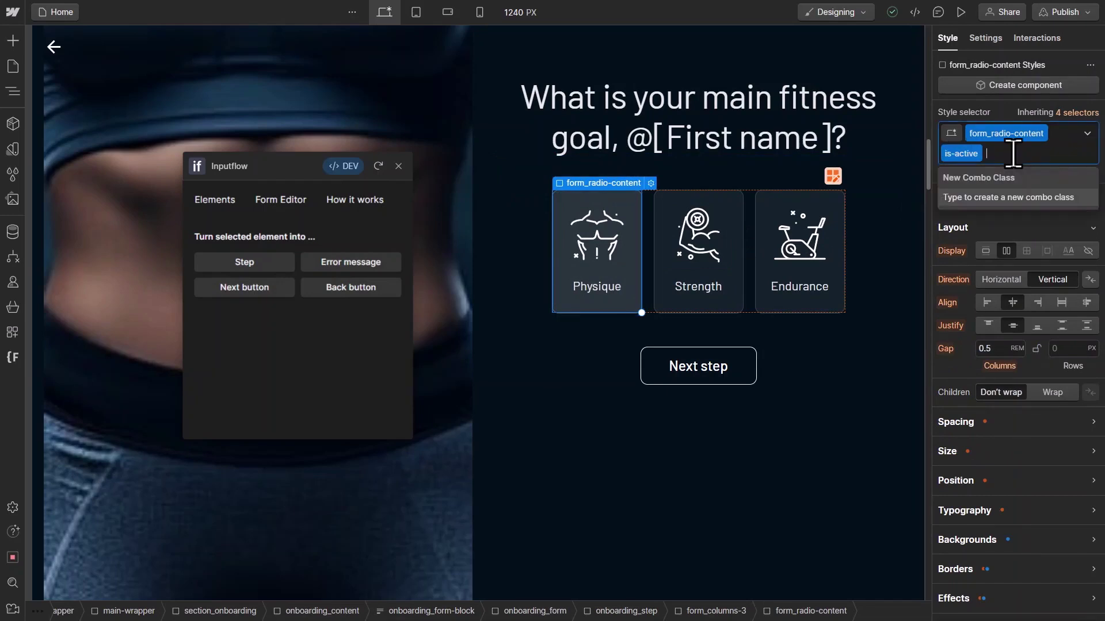
key("BackSpace")
type("is-act")
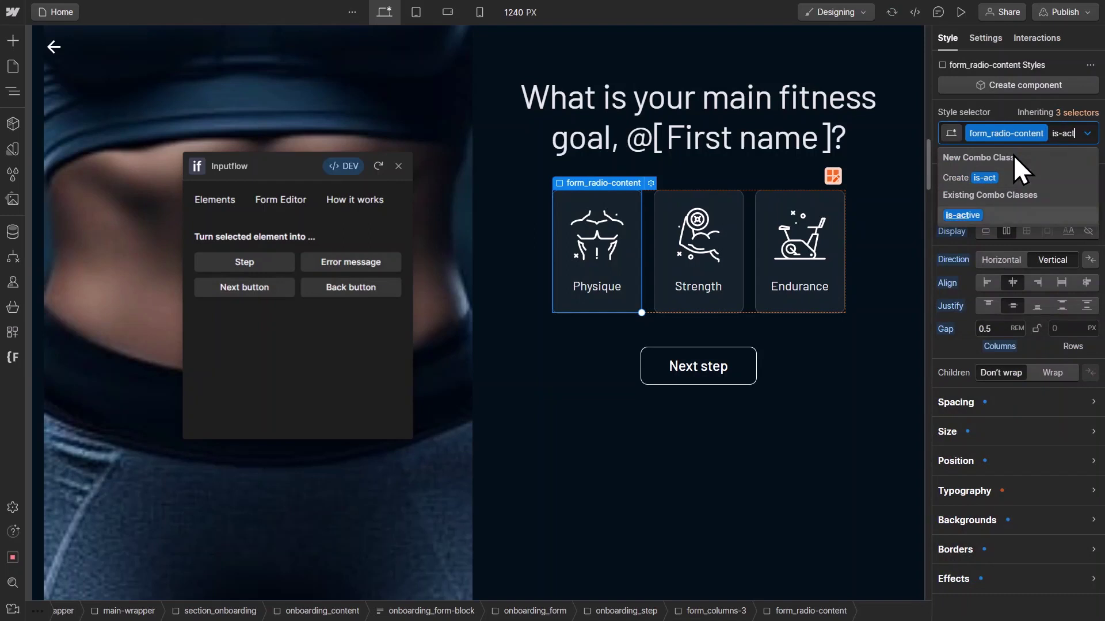
key("Return")
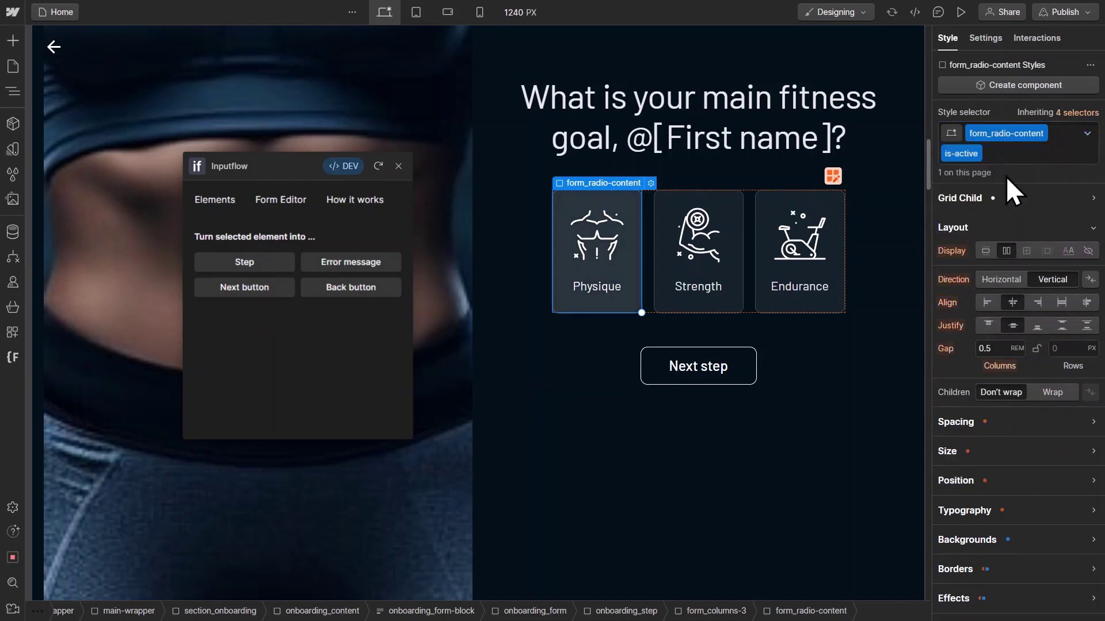
Examine the background and typography styles of the Physique card's is-active combo class.
scroll(968, 436, "down", 1)
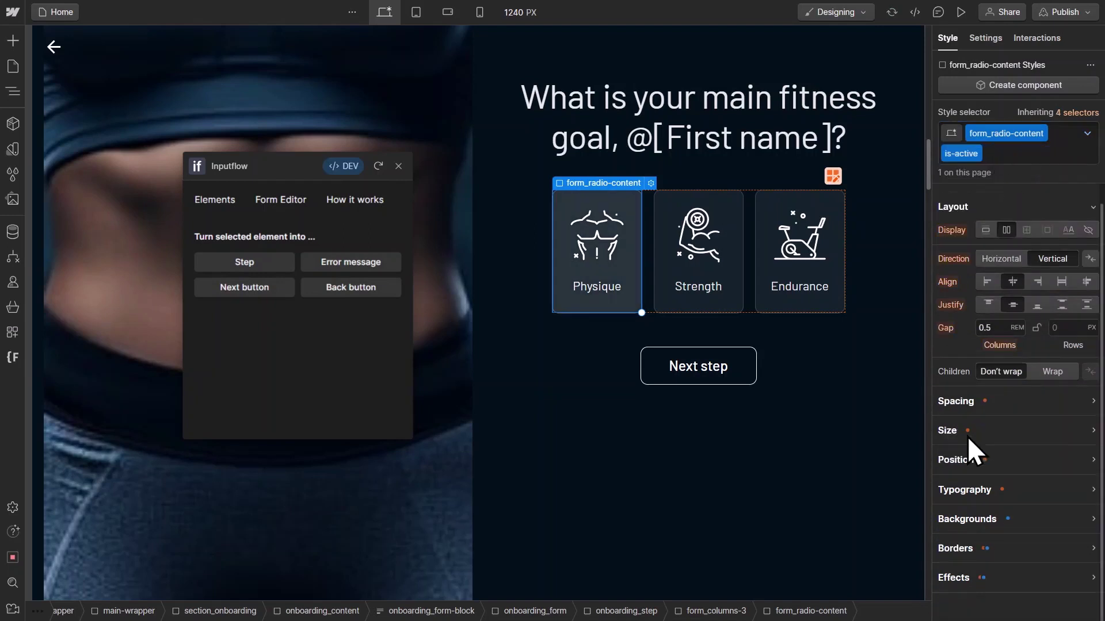
left_click(989, 519)
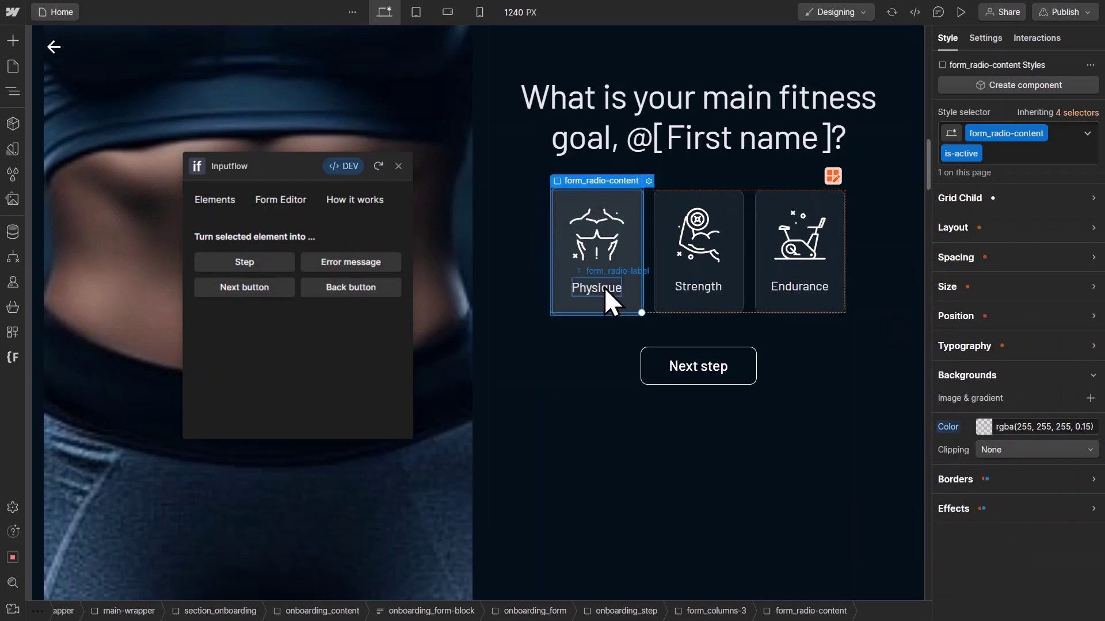
left_click(1038, 357)
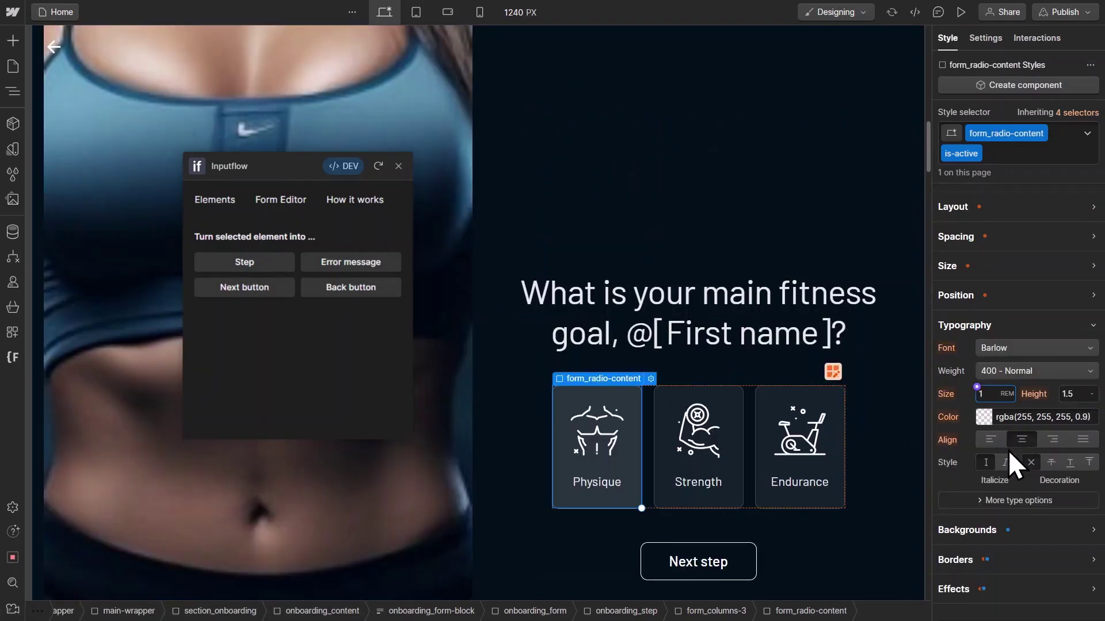
Try a 66-degree Z rotation transform on the Physique card's is-active class and undo the rotation.
left_click(958, 585)
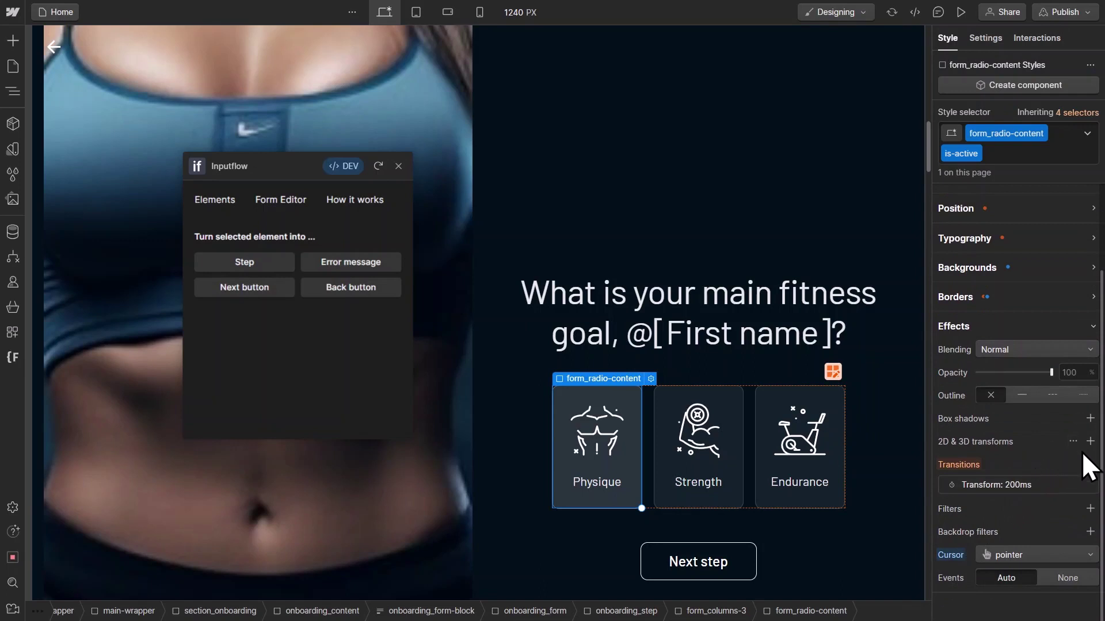
left_click(1088, 442)
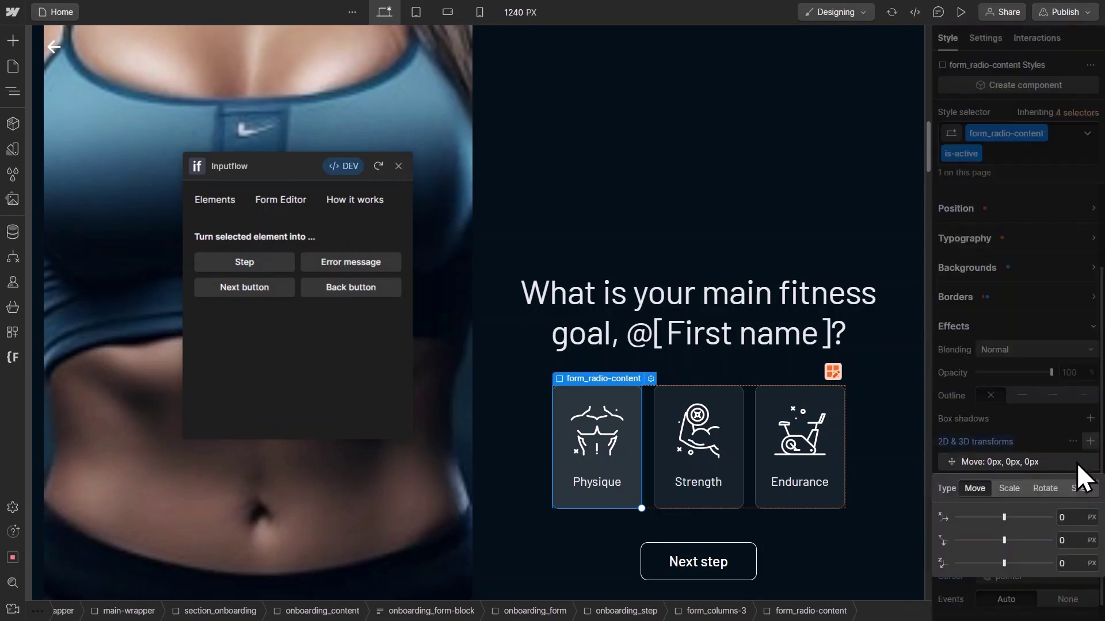
left_click(1045, 489)
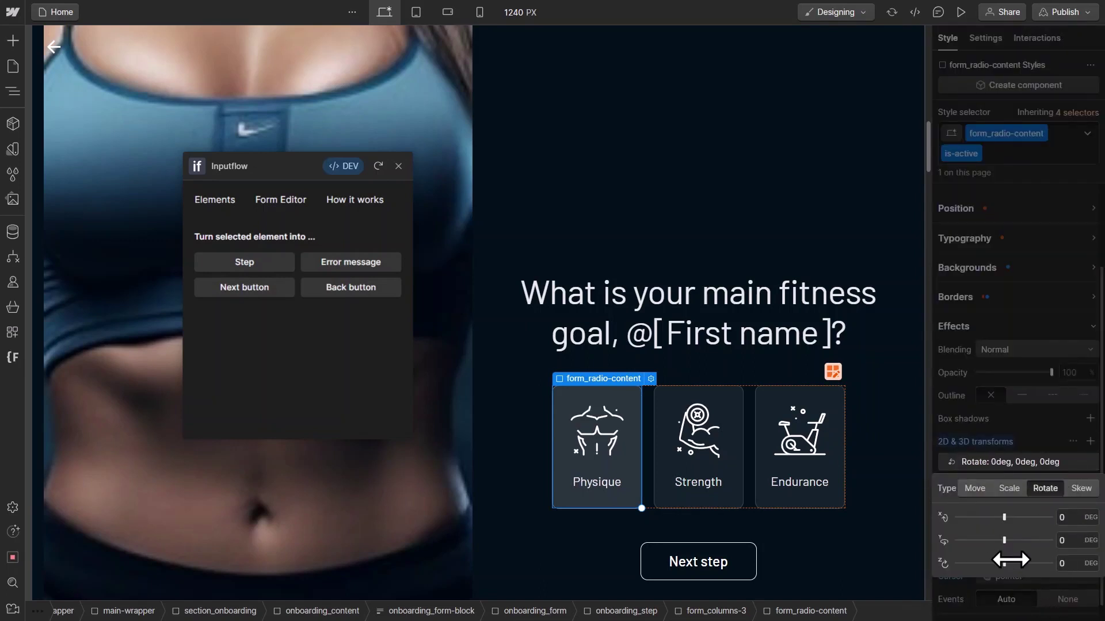
left_click_drag(1004, 563, 1022, 560)
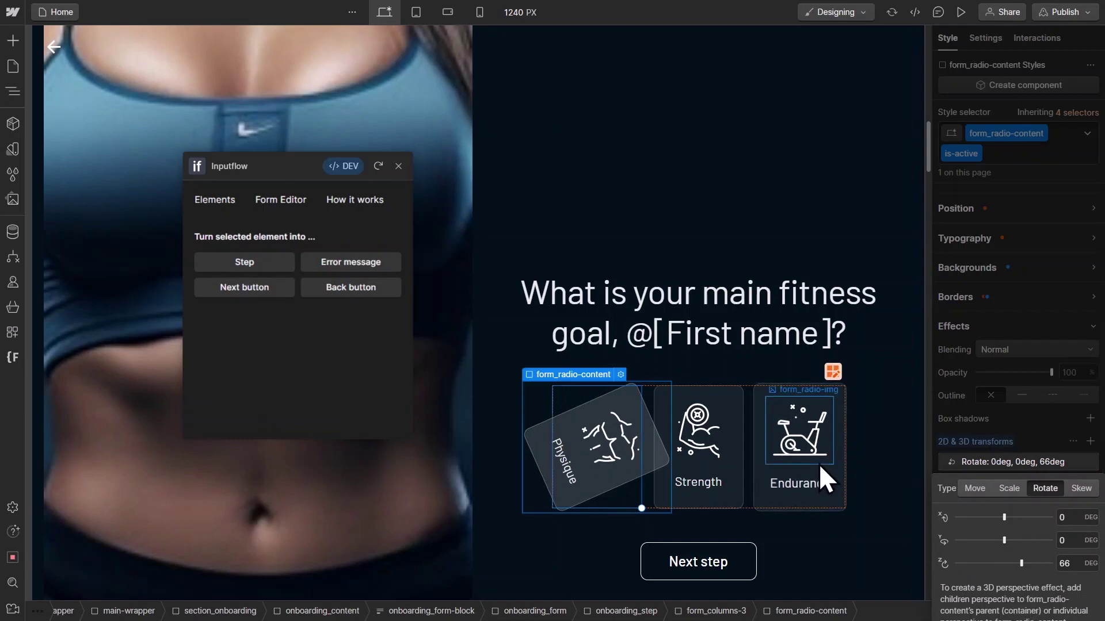
key("ctrl+z")
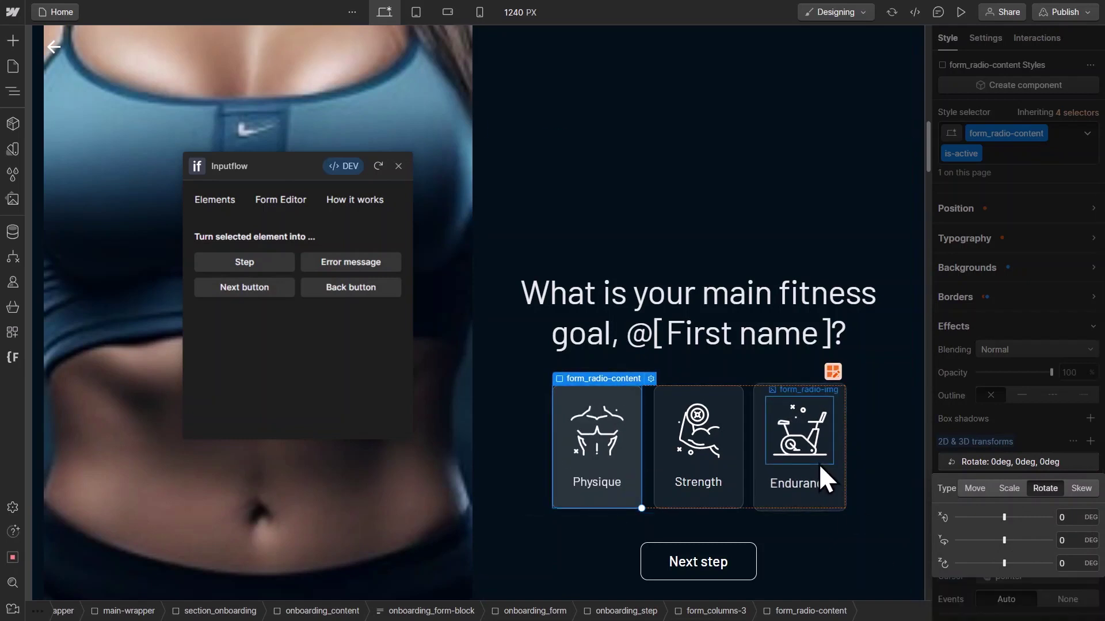
left_click(651, 284)
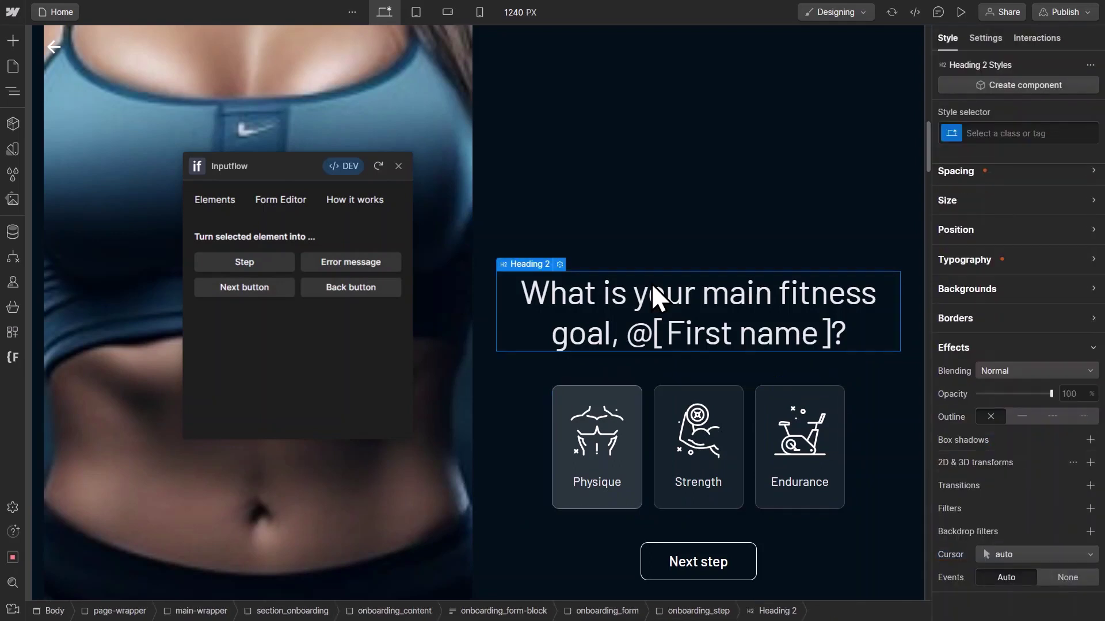
Review the border settings of the Physique card's is-active class and select the surrounding onboarding_step.
left_click(631, 396)
scroll(1003, 468, "down", 1)
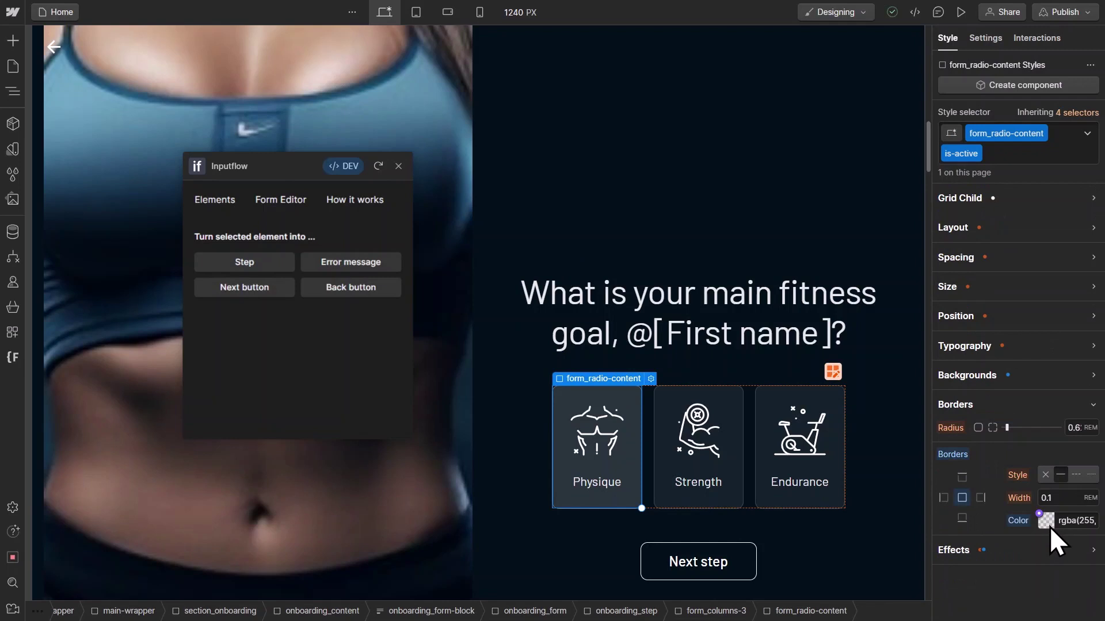
left_click(724, 196)
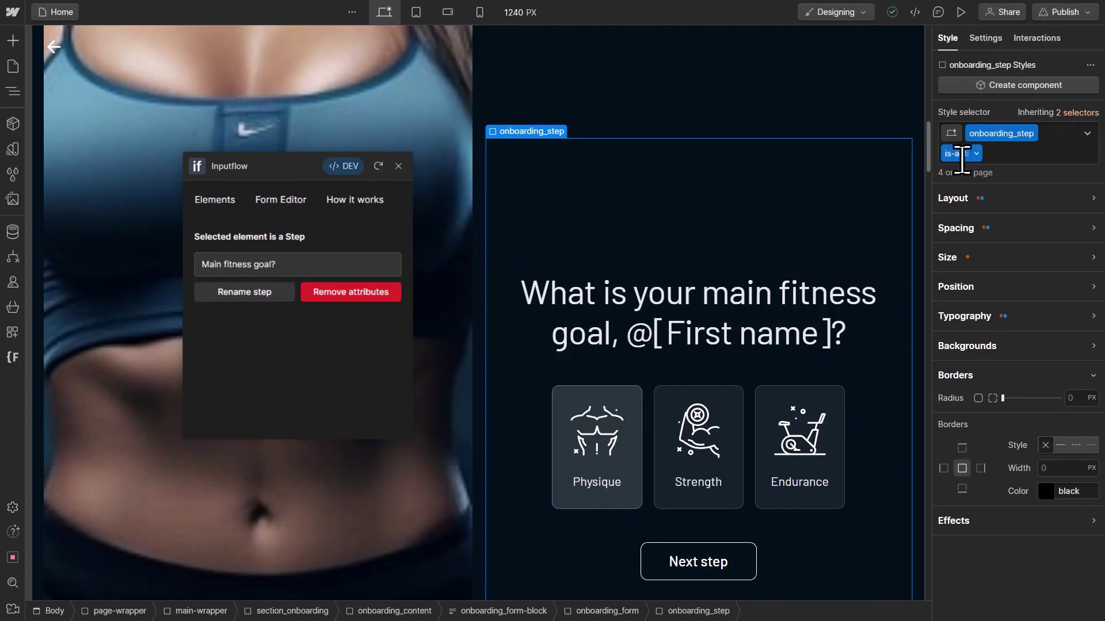
Publish the site to the gym-onboardingform-new.webflow.io staging domain and close the publishing progress window.
left_click(1065, 11)
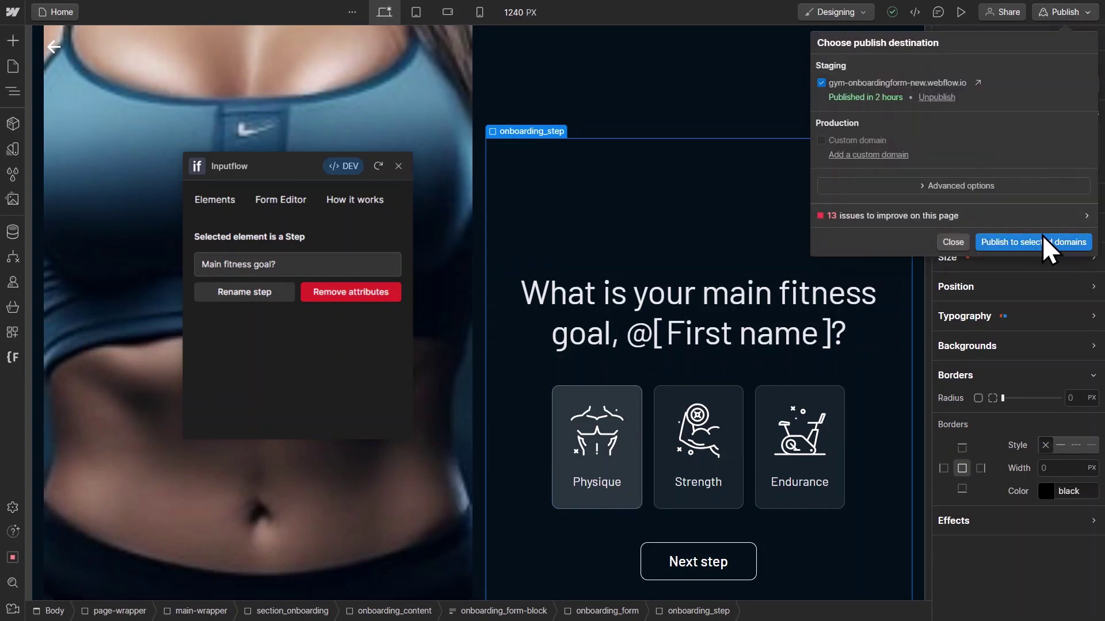
left_click(1041, 241)
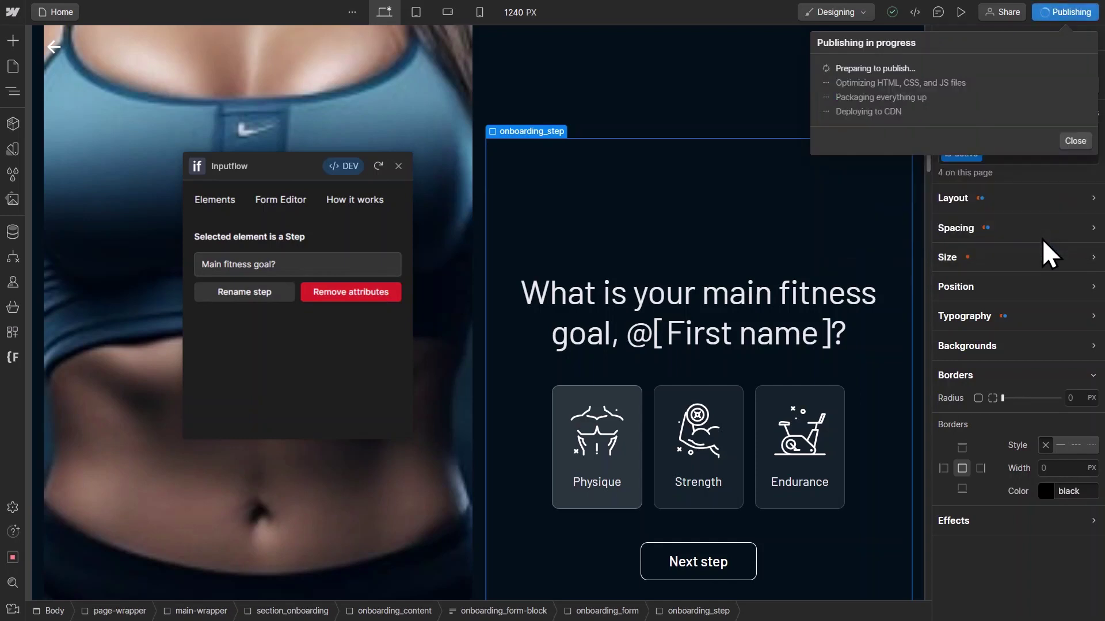
left_click(1075, 143)
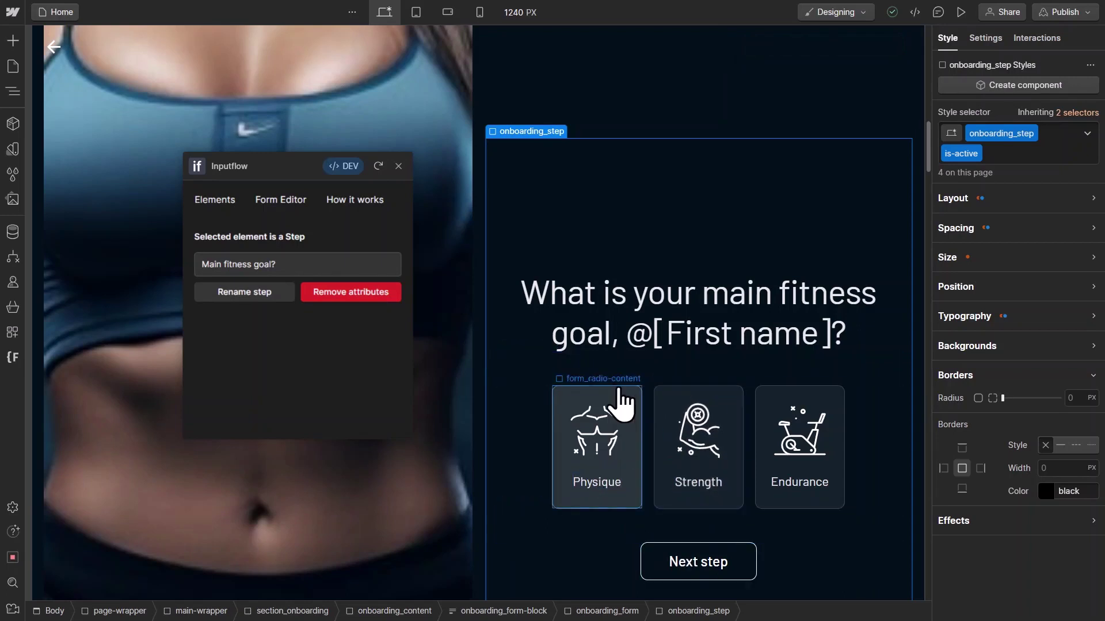
mouse_move(976, 162)
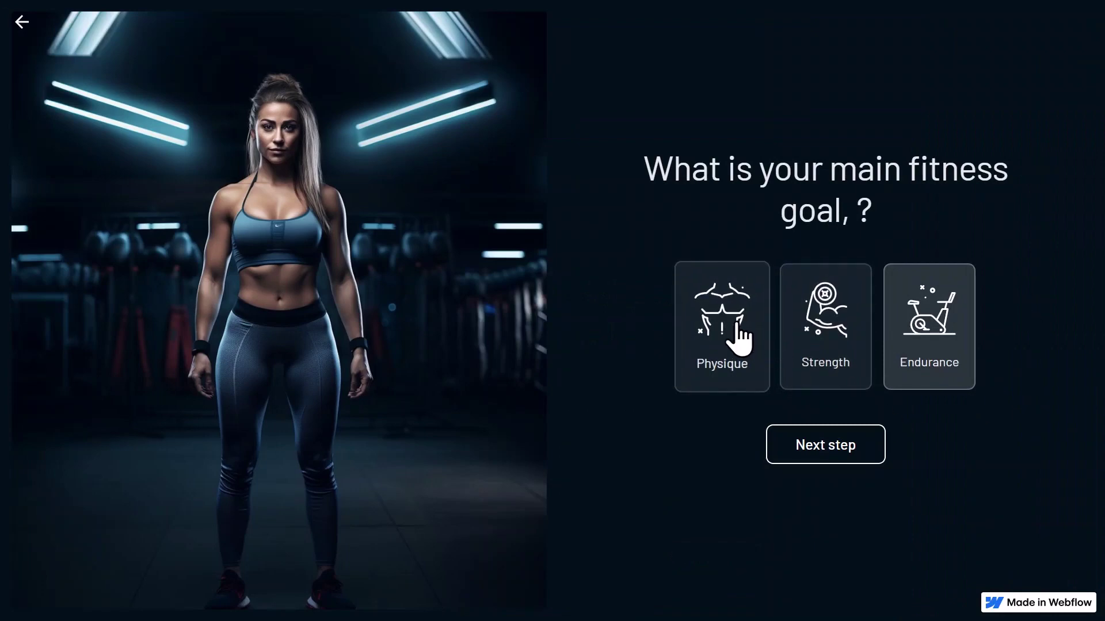
Test the fitness goal cards on the published form by selecting Physique, Strength, Endurance and Strength again.
left_click(739, 340)
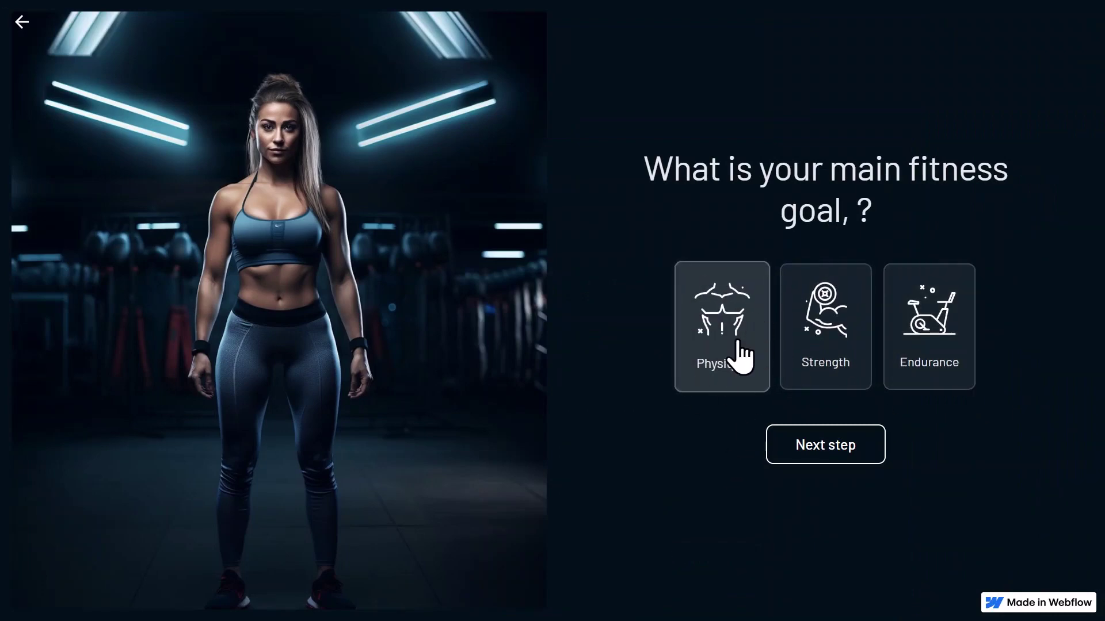
left_click(811, 361)
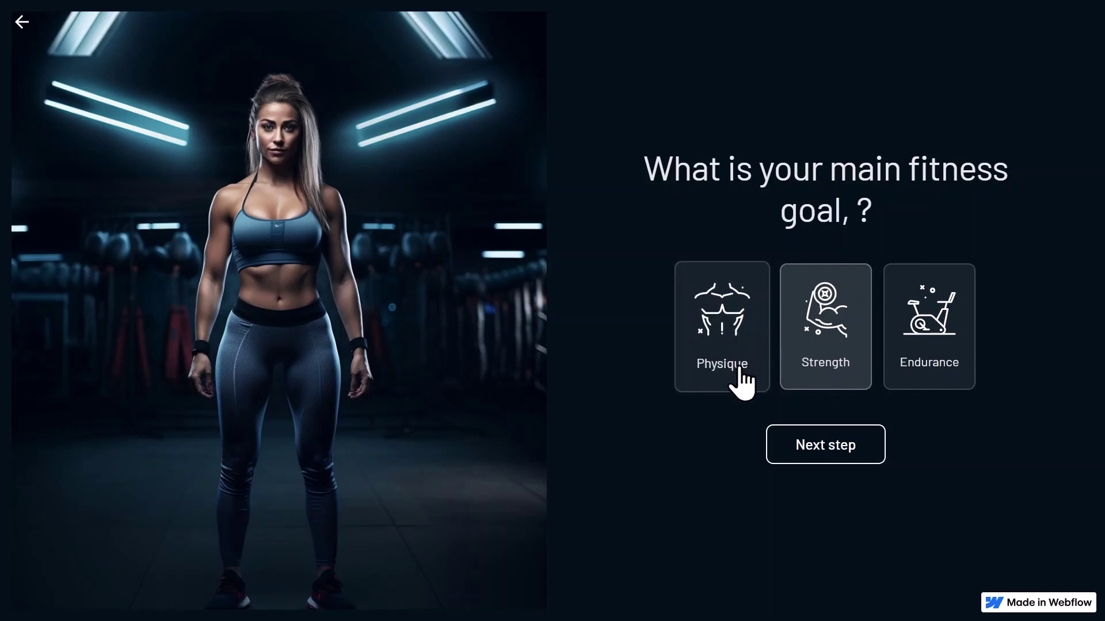
left_click(938, 359)
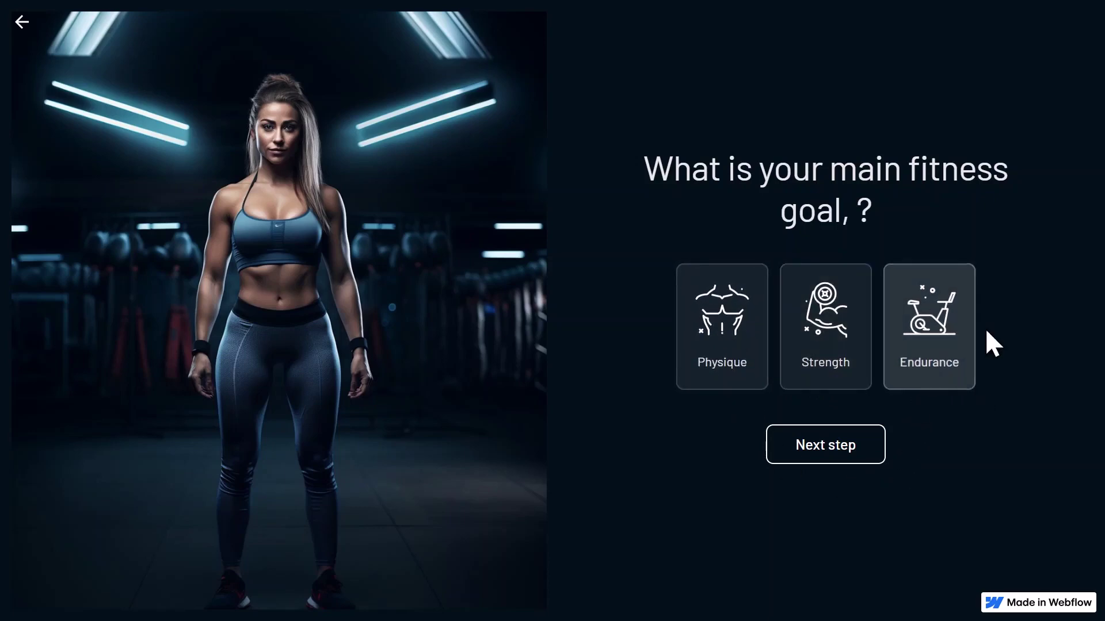
left_click(863, 373)
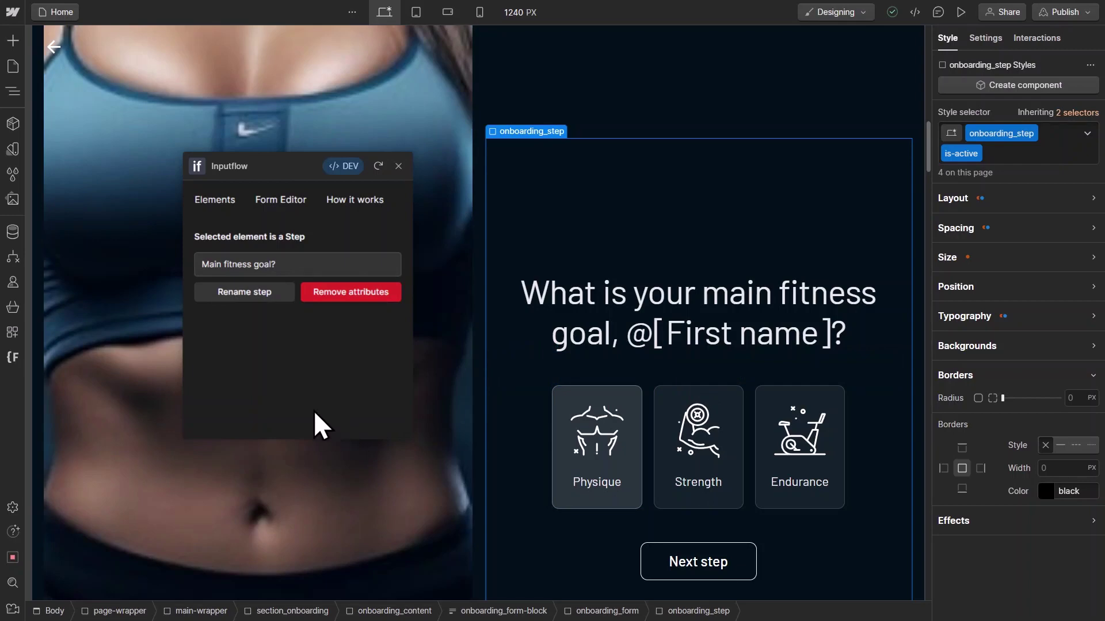
Open the Gym Onboarding Form's general settings in the Inputflow form editor.
left_click(281, 202)
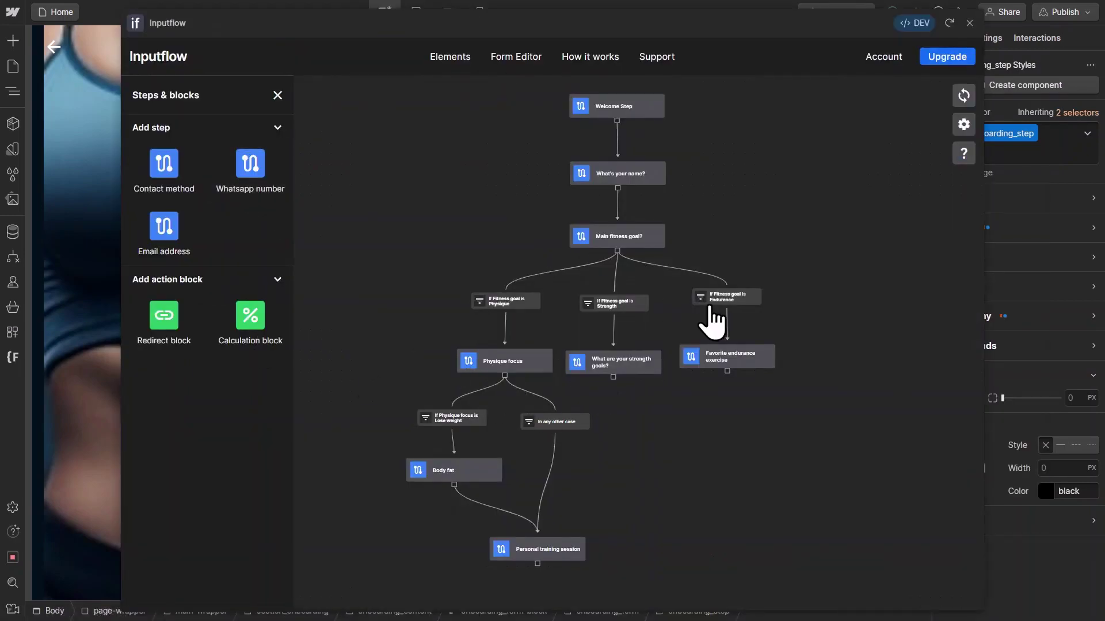
left_click(972, 126)
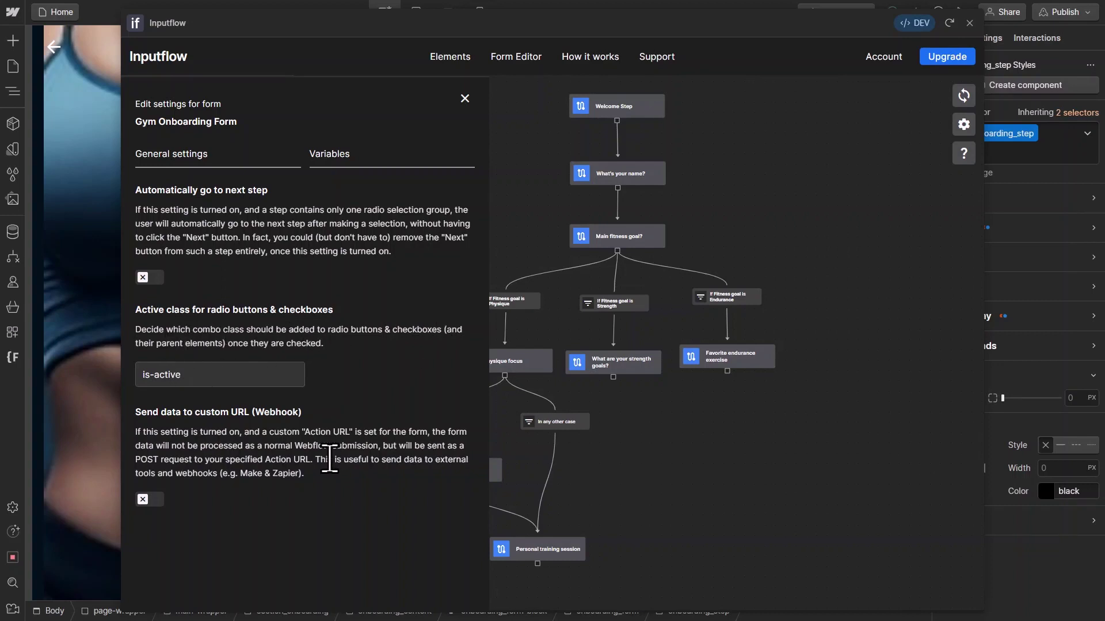
Try a custom active class for radio buttons and checkboxes, replacing the name with checkbox__selected.
triple_click(204, 377)
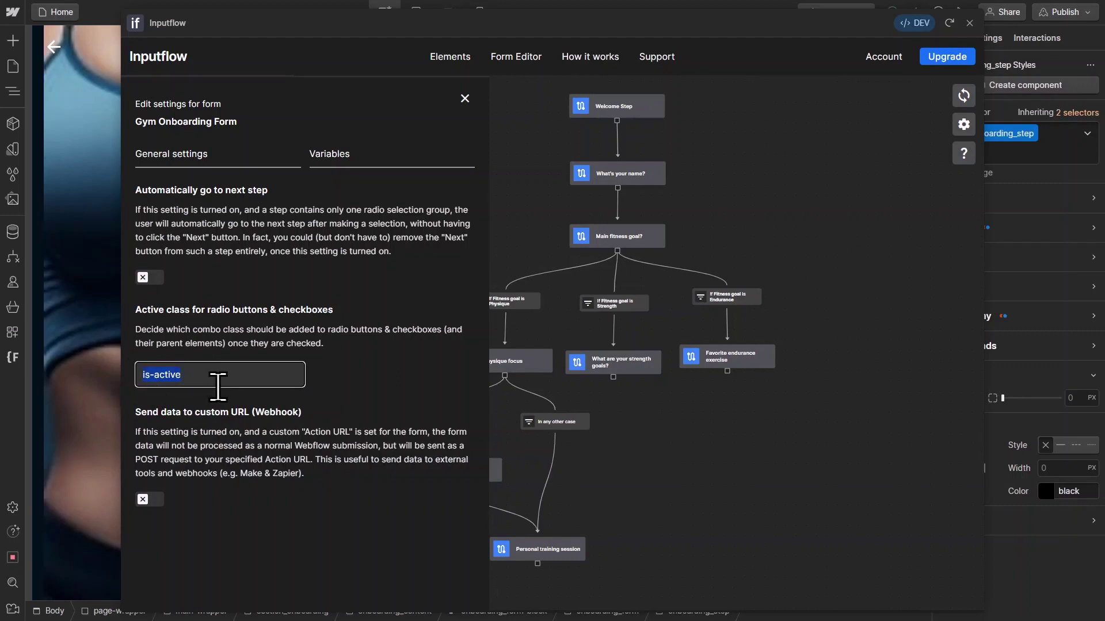
type("acitve")
type("checkbox_")
type("_s")
type("elected")
left_click(237, 358)
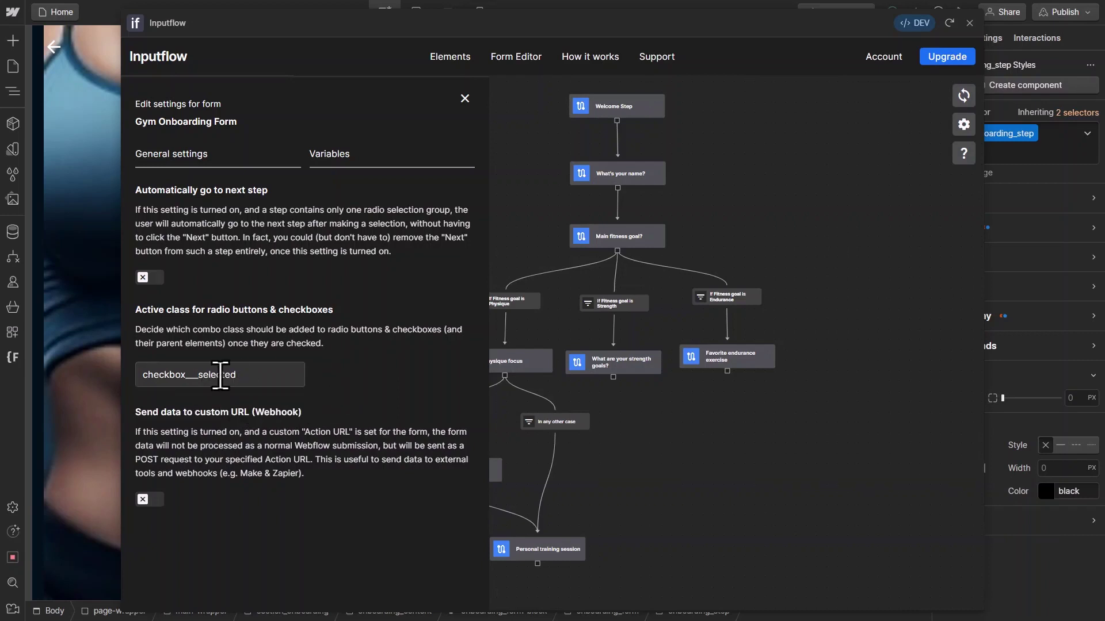
Move the Inputflow window aside and set the active class for radio buttons and checkboxes to is-active.
left_click_drag(673, 30, 609, 43)
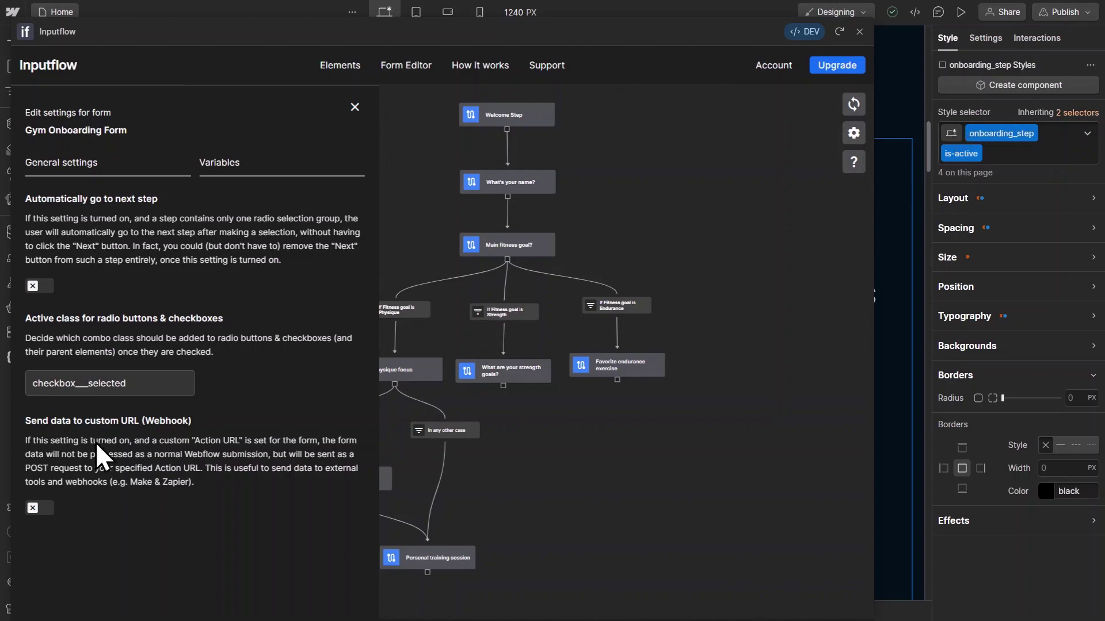
left_click(152, 383)
key("ctrl+a")
type("is-a")
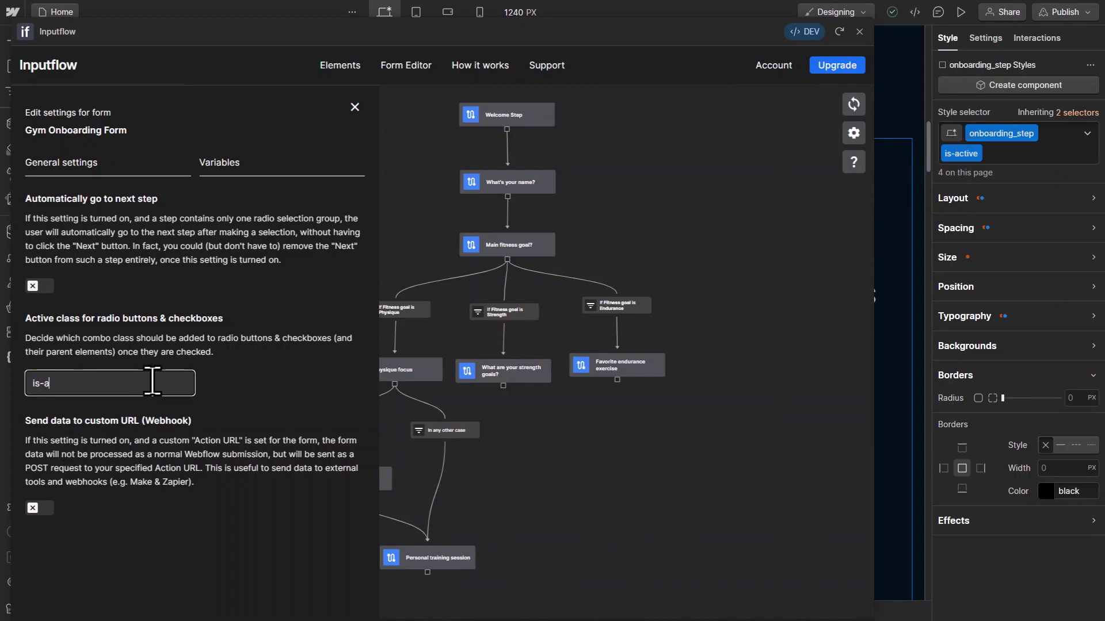
type("ctive")
left_click(306, 412)
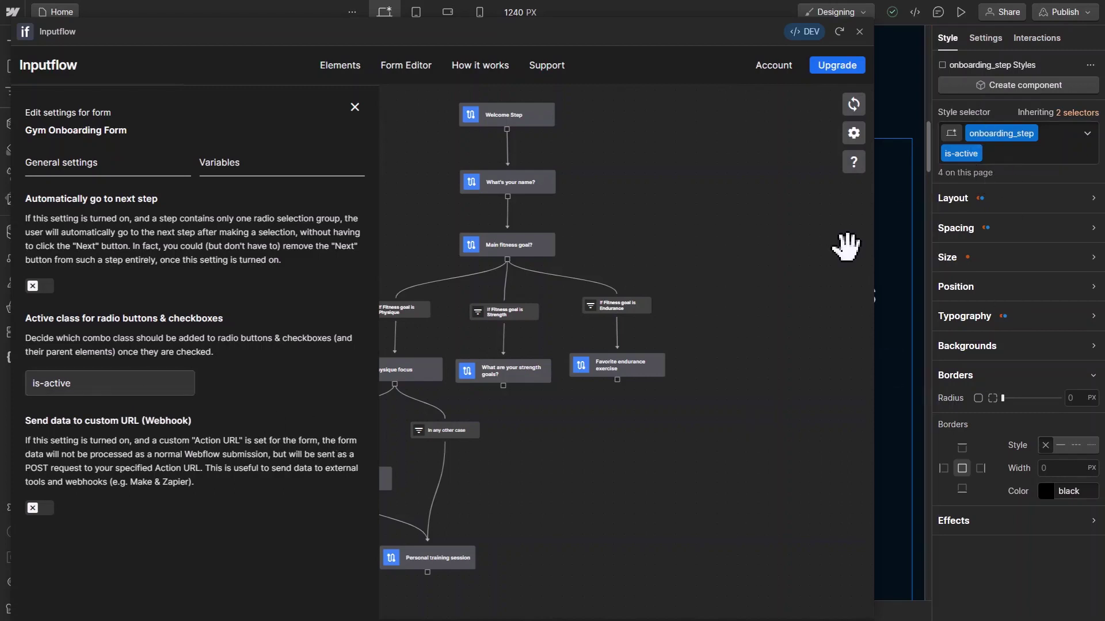